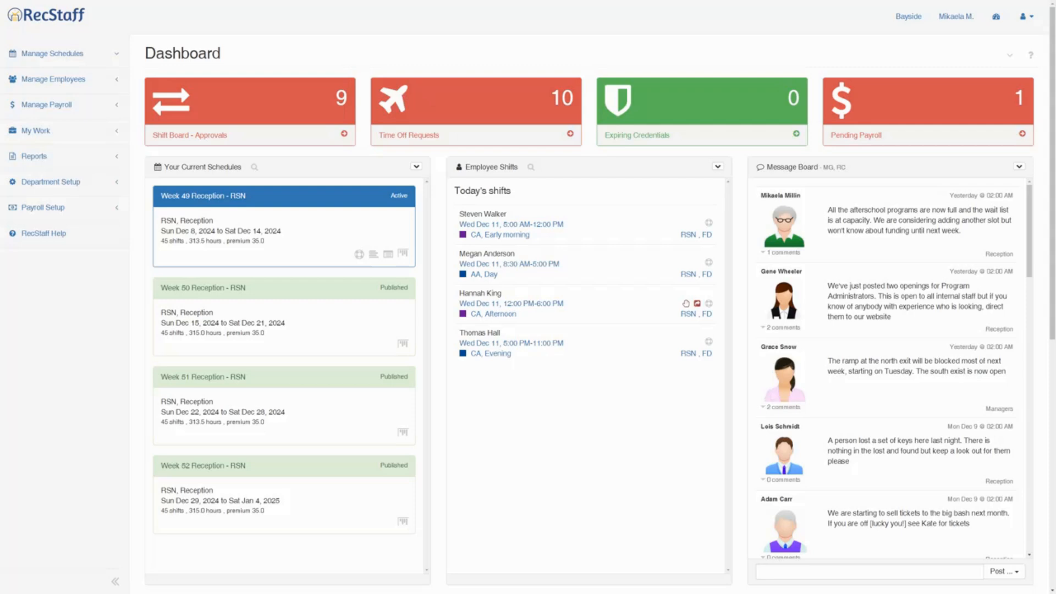
View the list of current schedules and return to the dashboard.
left_click(66, 55)
left_click(66, 77)
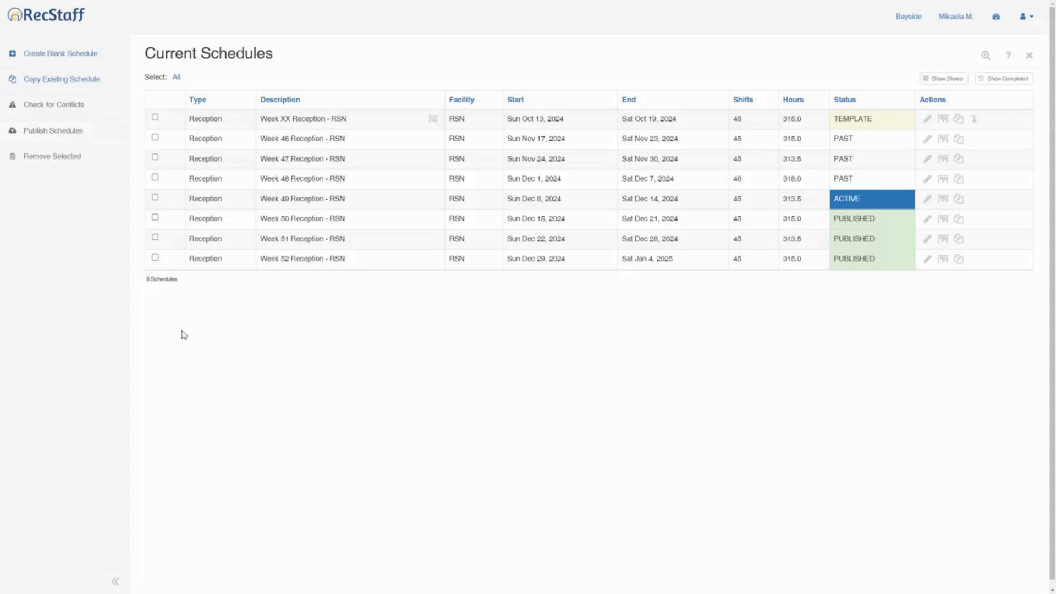
left_click(996, 18)
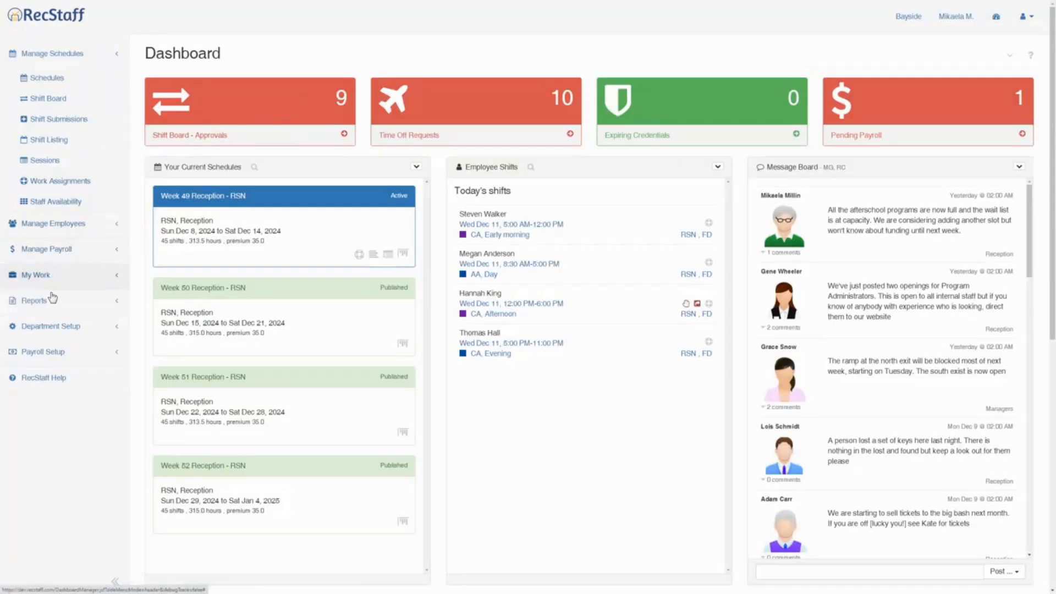
Check the recurring shifts setting of the Reception schedule type and save the schedule type.
left_click(51, 327)
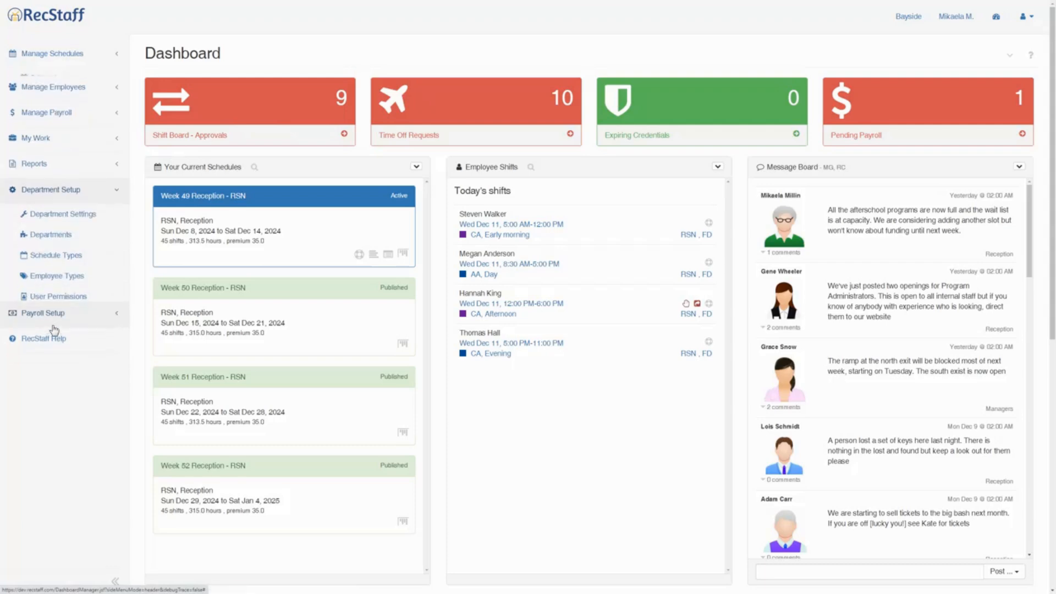
left_click(60, 248)
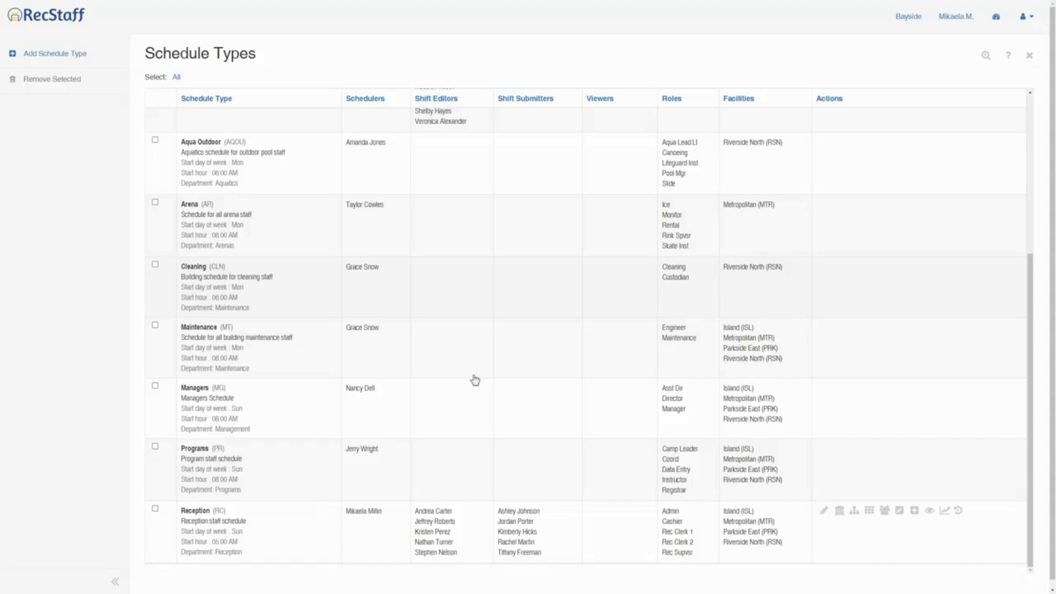
left_click(823, 511)
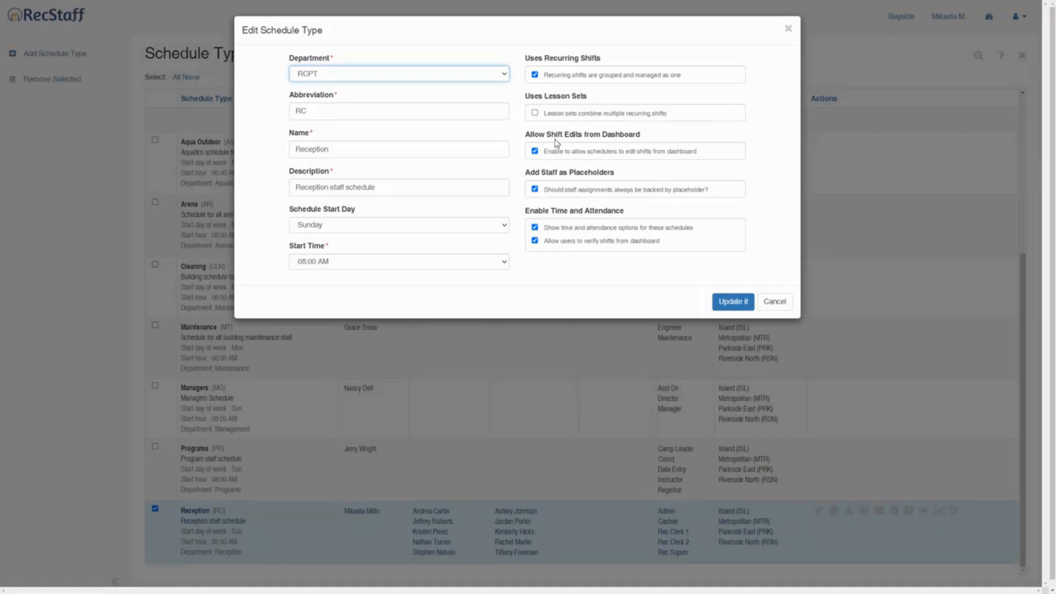
left_click(722, 306)
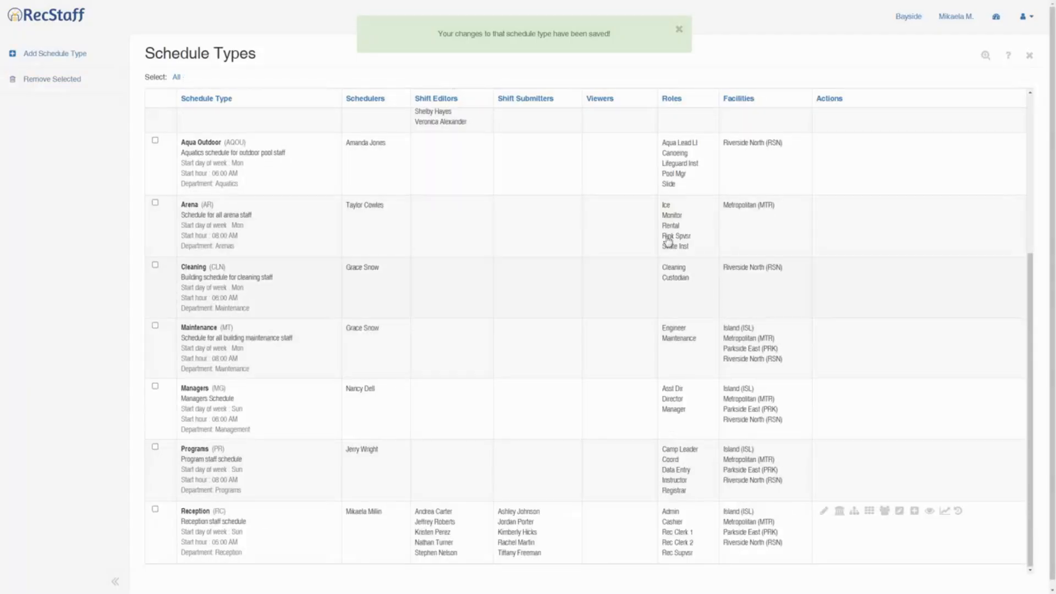
Copy the Week 52 Reception schedule as "Week 01 Reception - RSN" for 01/05/2025 to 01/11/2025 without continuing its schedule set.
left_click(996, 16)
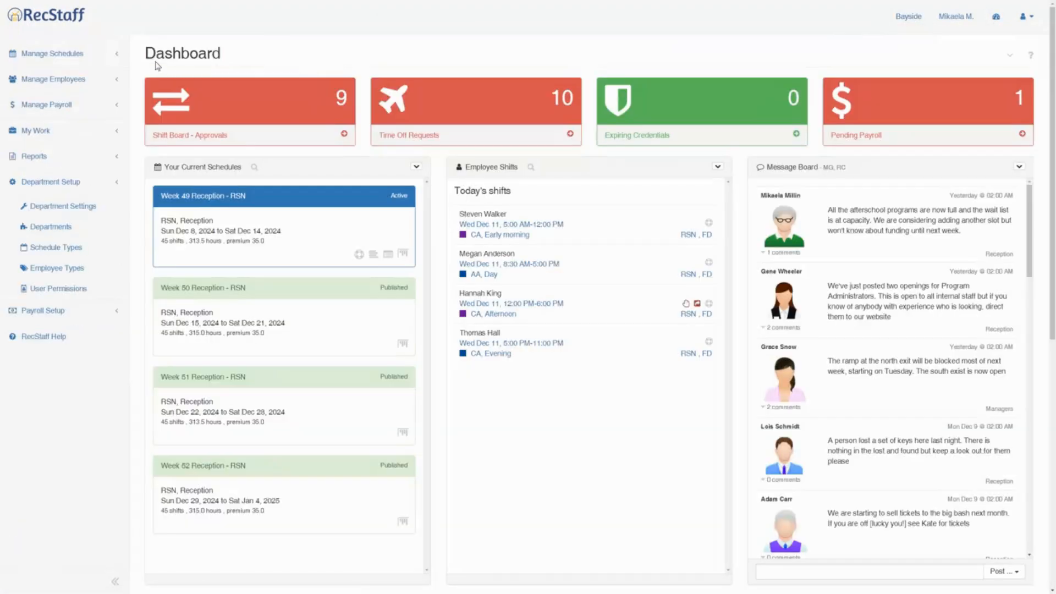
left_click(91, 61)
left_click(76, 77)
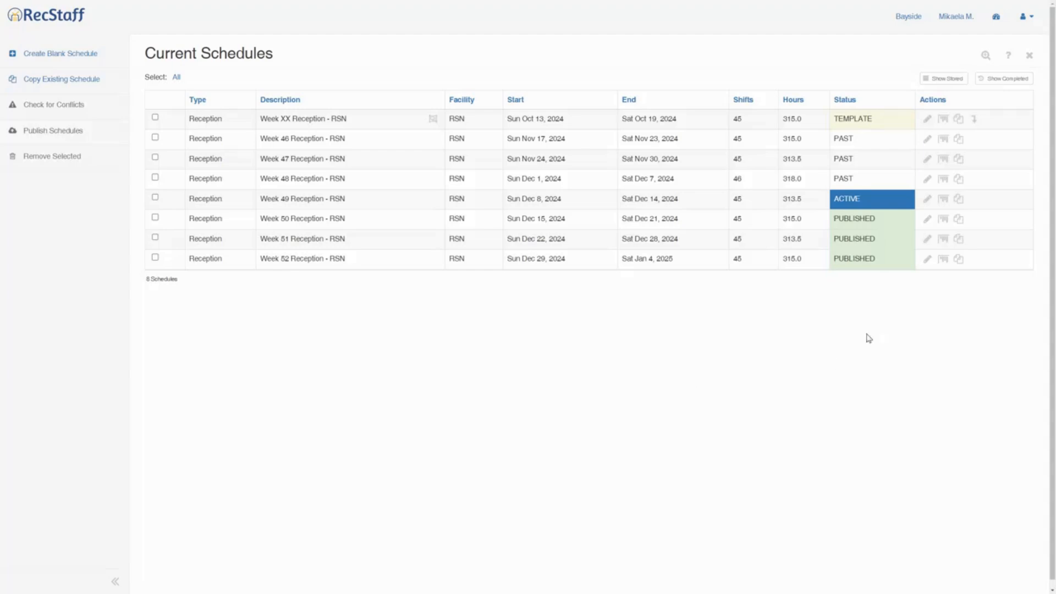
left_click(958, 260)
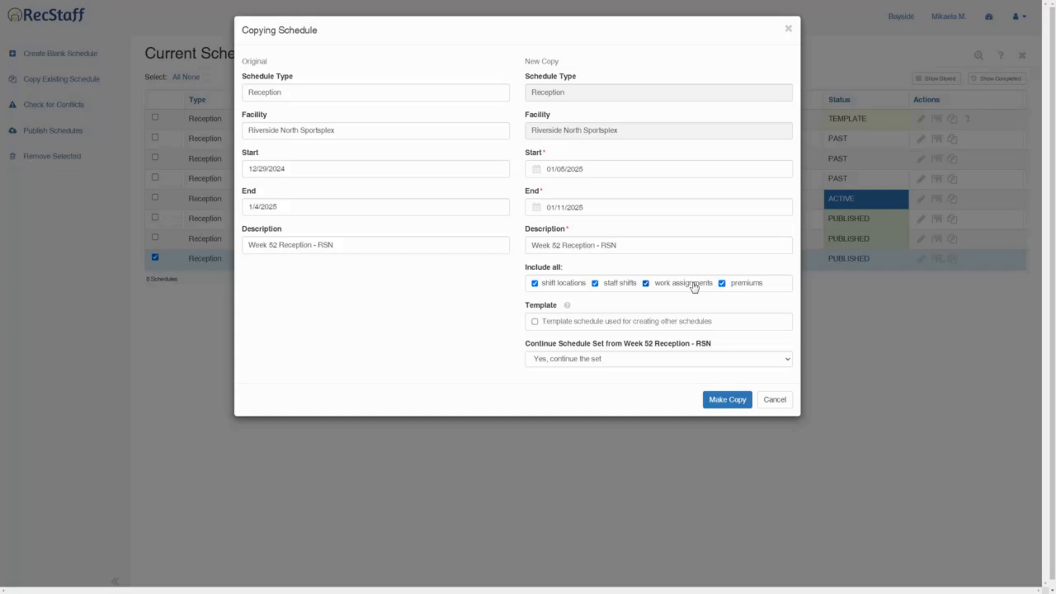
left_click(559, 246)
key("BackSpace")
key("BackSpace")
type("01")
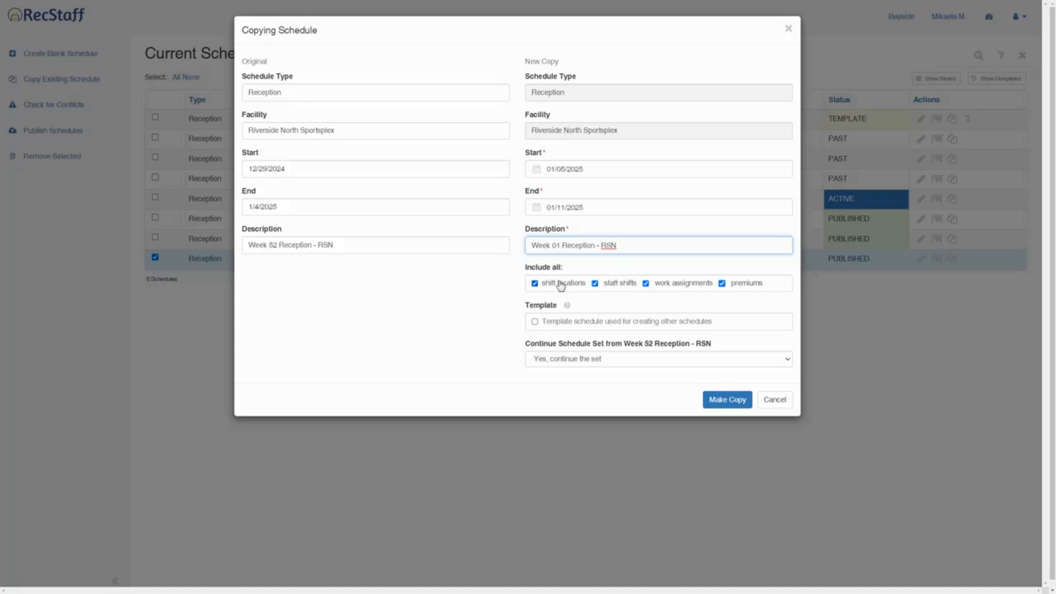
left_click(557, 362)
left_click(562, 382)
left_click(725, 401)
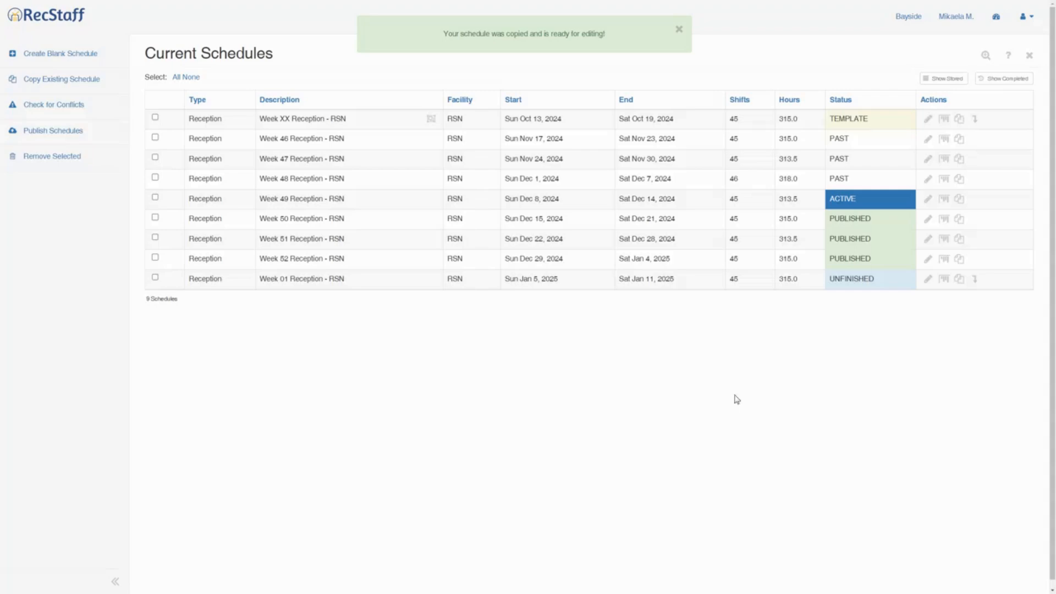
Copy the Week 01 Reception schedule as "Week 02 Reception - RSN", continuing the schedule set.
left_click(958, 280)
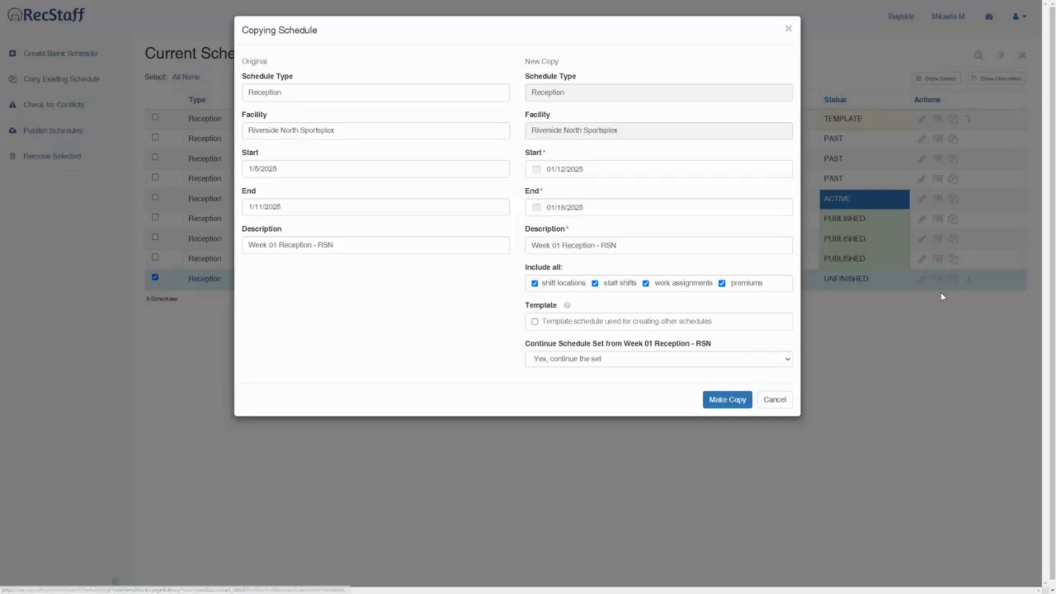
left_click(562, 245)
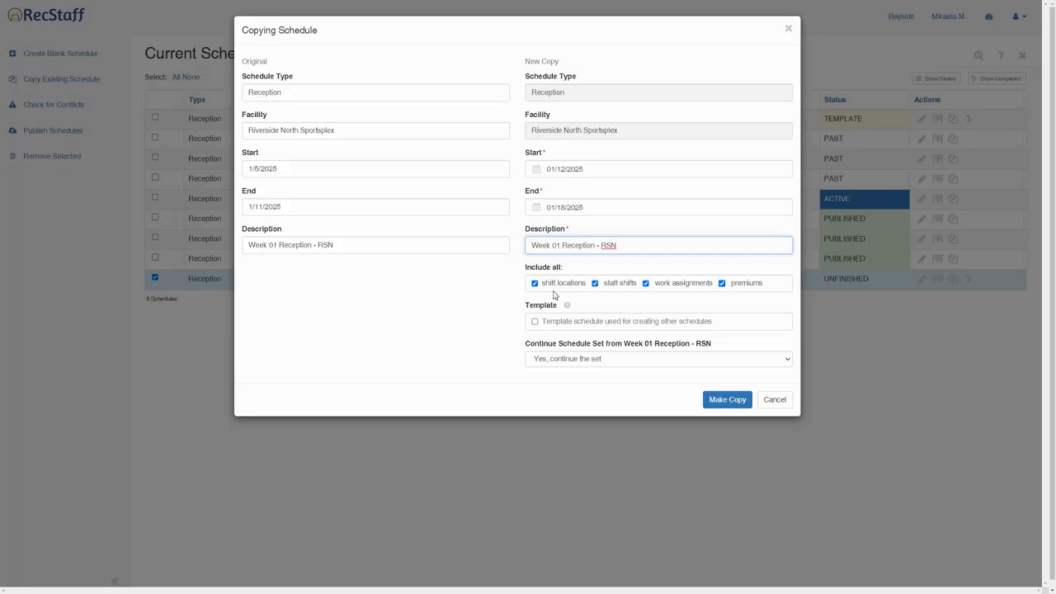
key("BackSpace")
type("2")
left_click(722, 400)
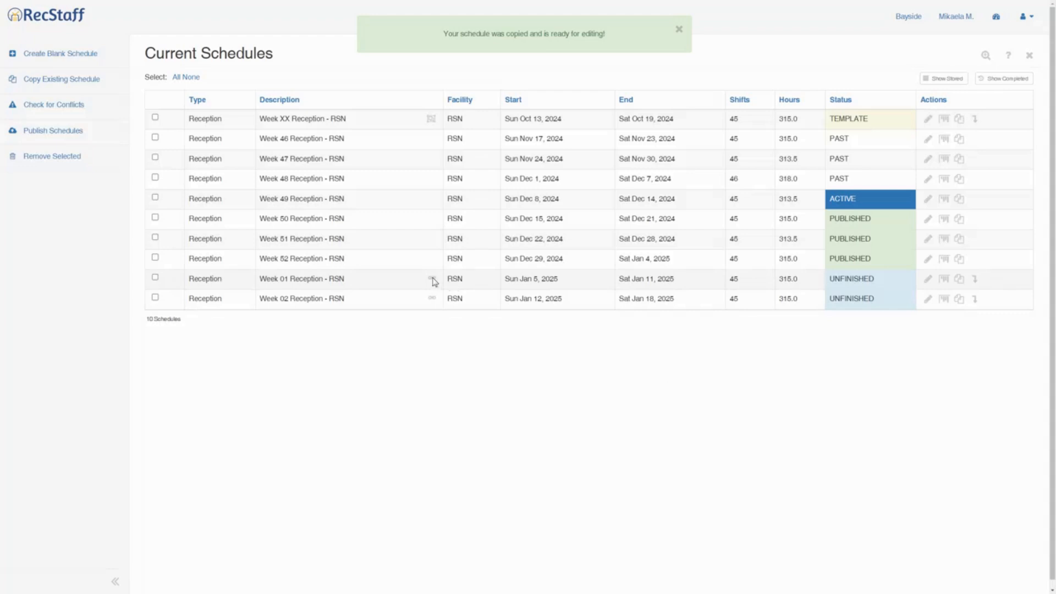
Copy the Week 02 Reception schedule as "Week 03 Reception - RSN", continuing the schedule set.
mouse_move(428, 281)
left_click(960, 300)
left_click(560, 245)
key("BackSpace")
type("3 Reception - RSN")
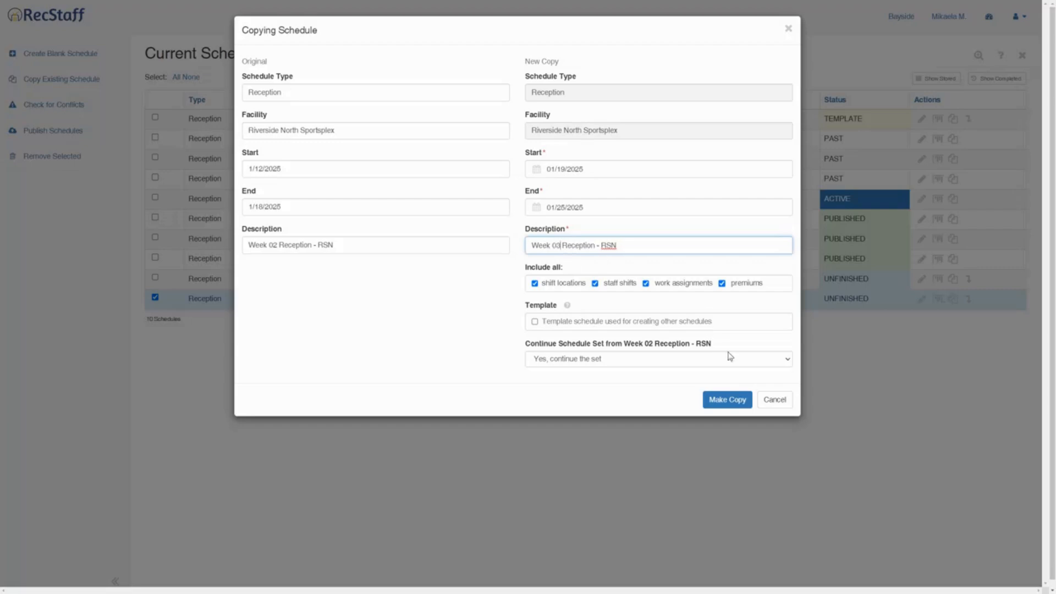
left_click(726, 400)
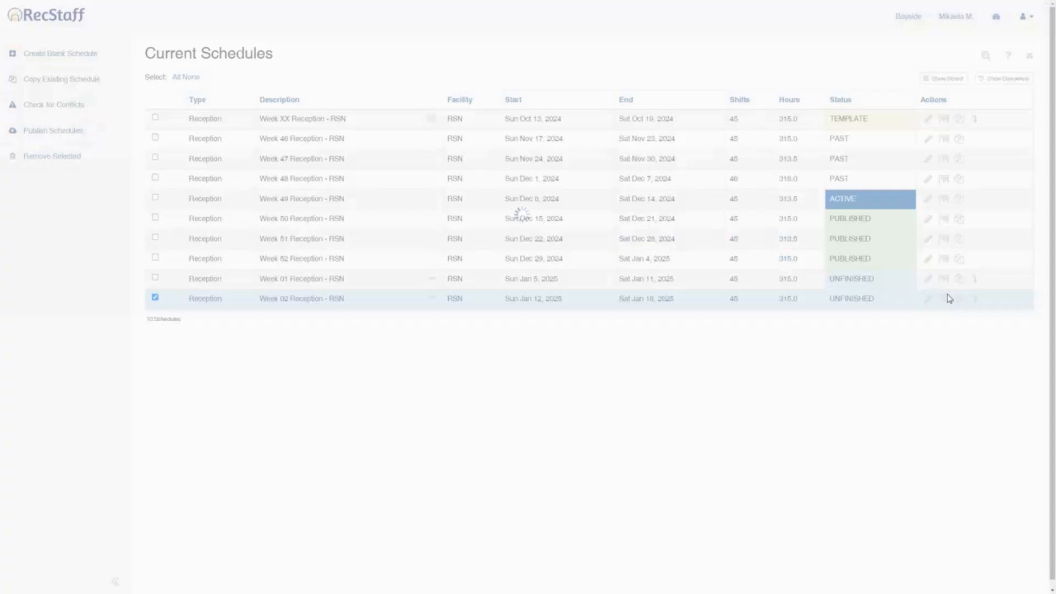
Copy the Week 03 Reception schedule as "Week 04 Reception - RSN", continuing the schedule set.
left_click(954, 319)
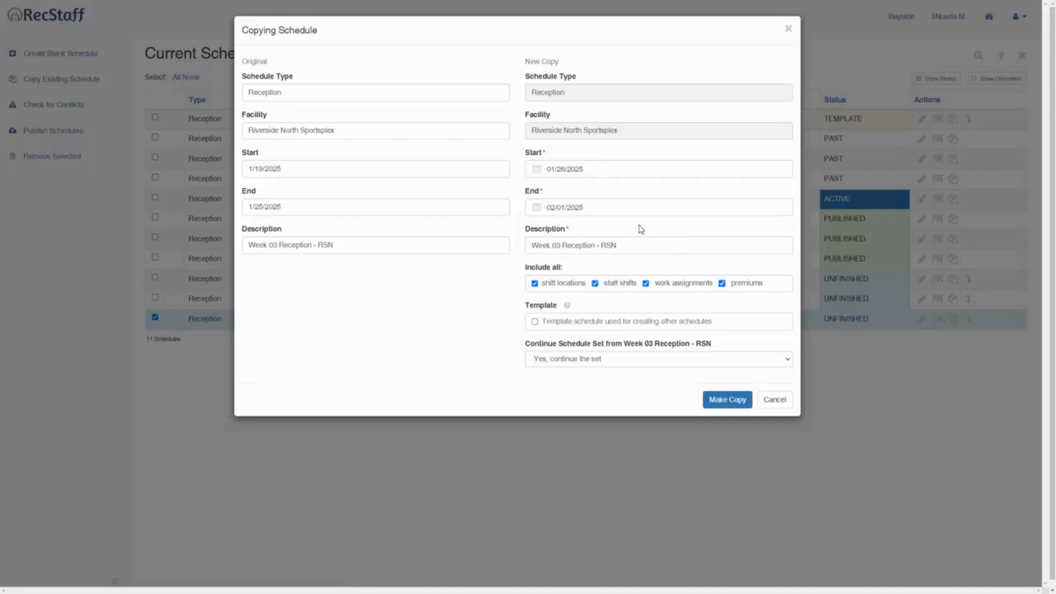
left_click(560, 245)
key("BackSpace")
type("4")
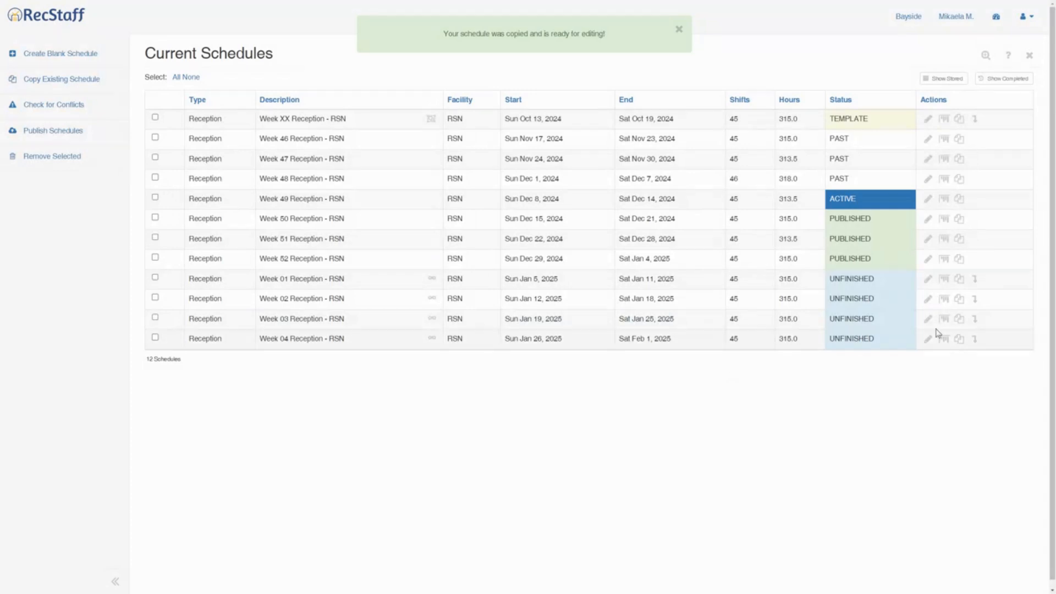
Open the Week 01 Reception schedule and view the series of the Wednesday Jan 8 Afternoon shift.
left_click(944, 282)
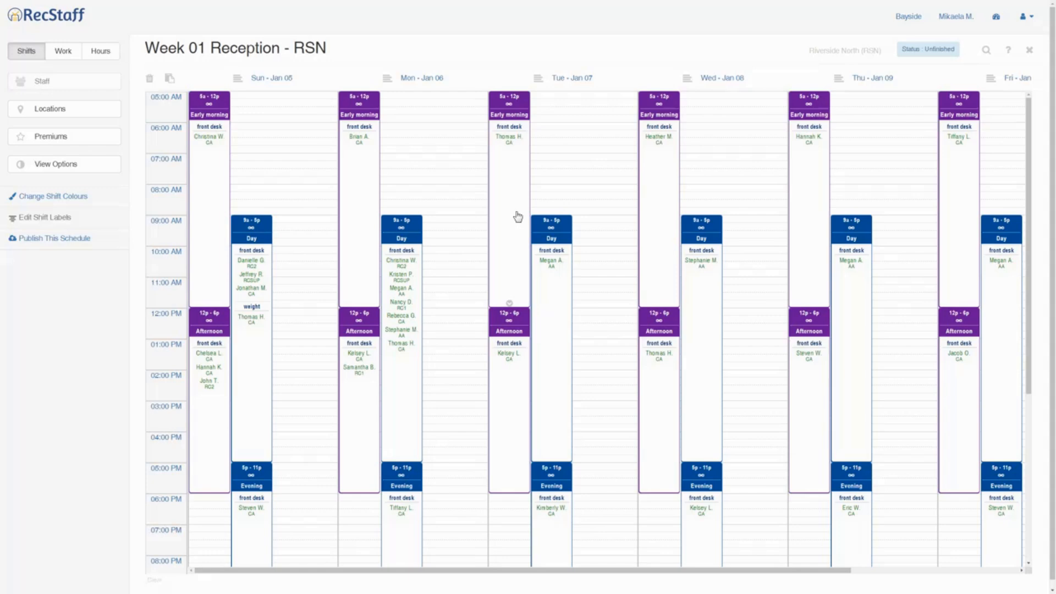
left_click(659, 358)
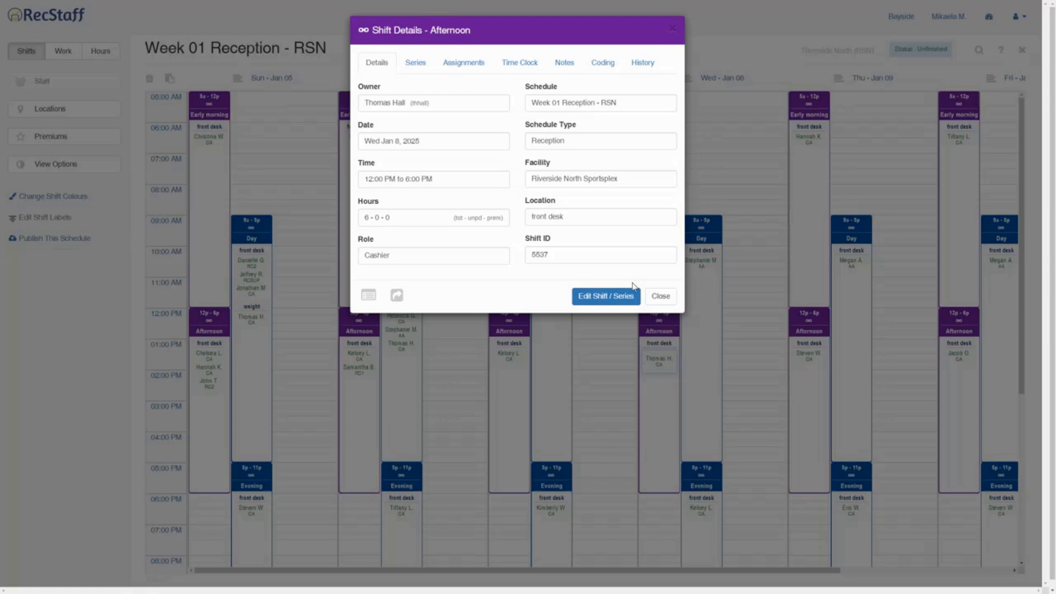
left_click(417, 65)
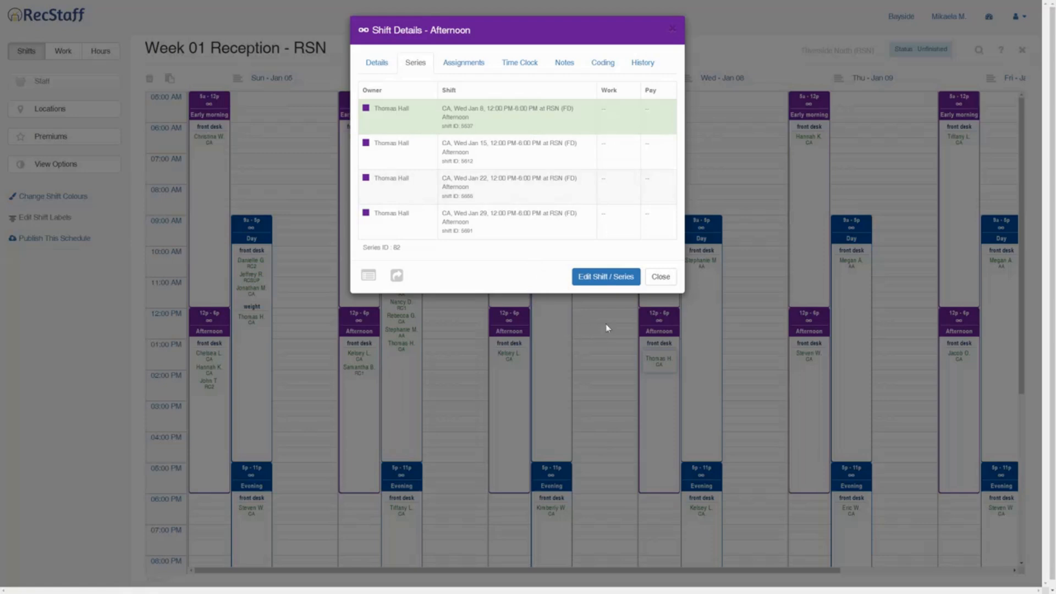
Examine the shift's reassignment list and the Current, Remaining, Selected and All series scopes, and close without saving.
left_click(593, 277)
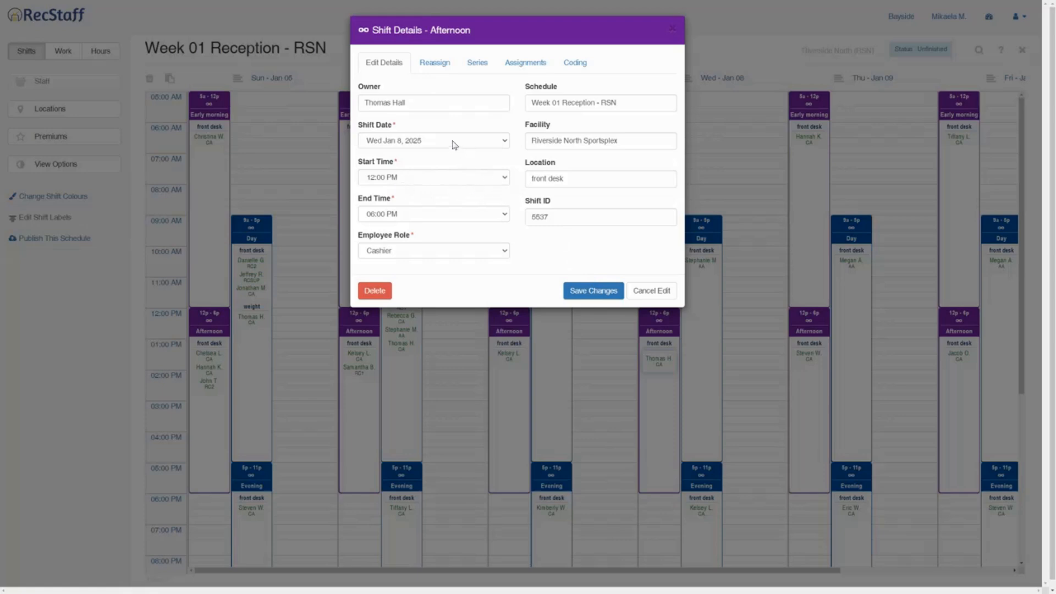
left_click(433, 65)
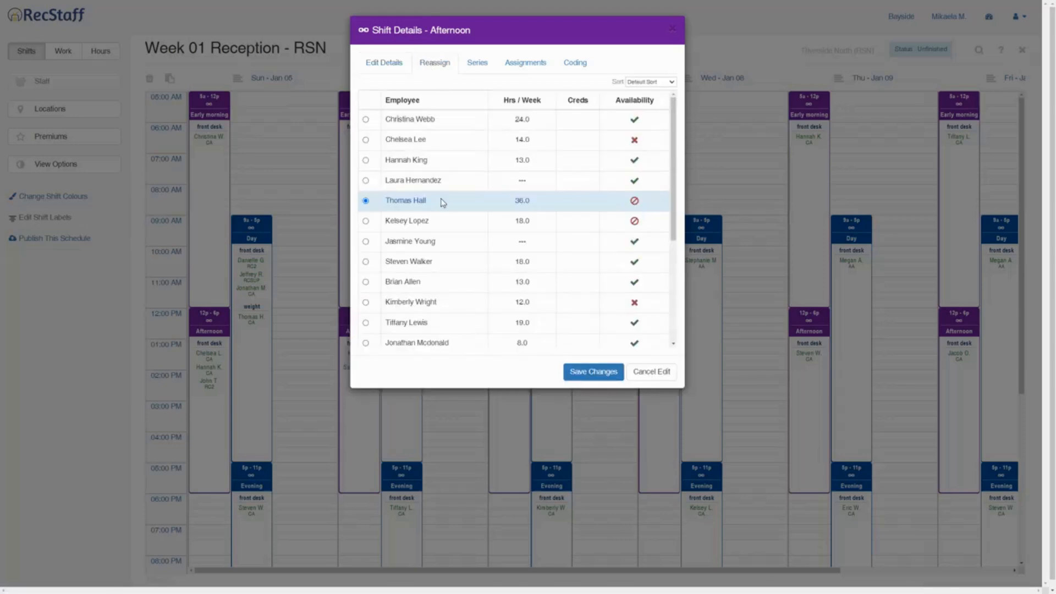
left_click(478, 64)
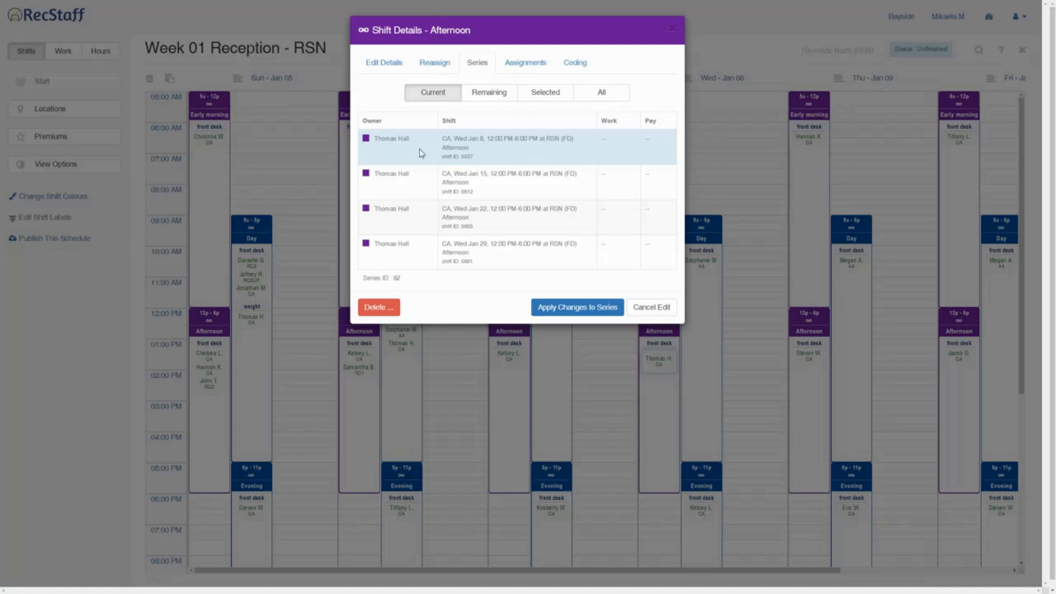
left_click(482, 94)
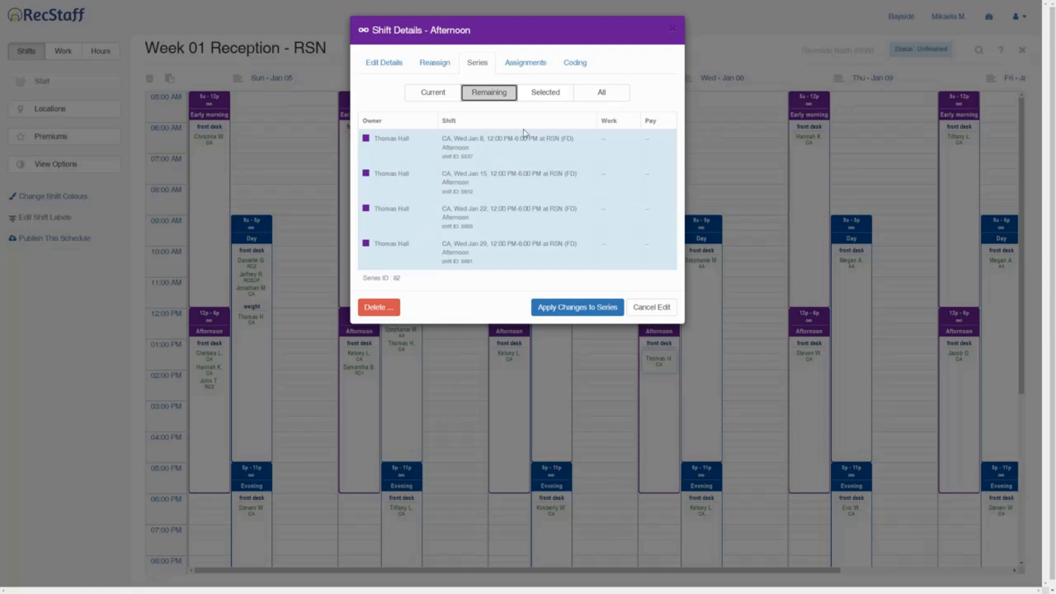
left_click(539, 98)
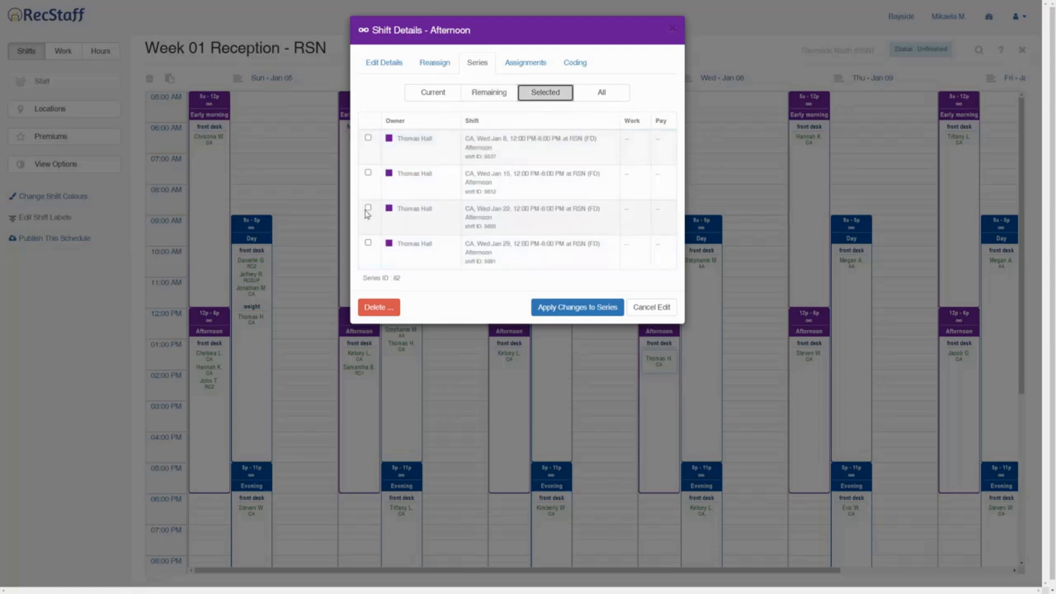
left_click(368, 208)
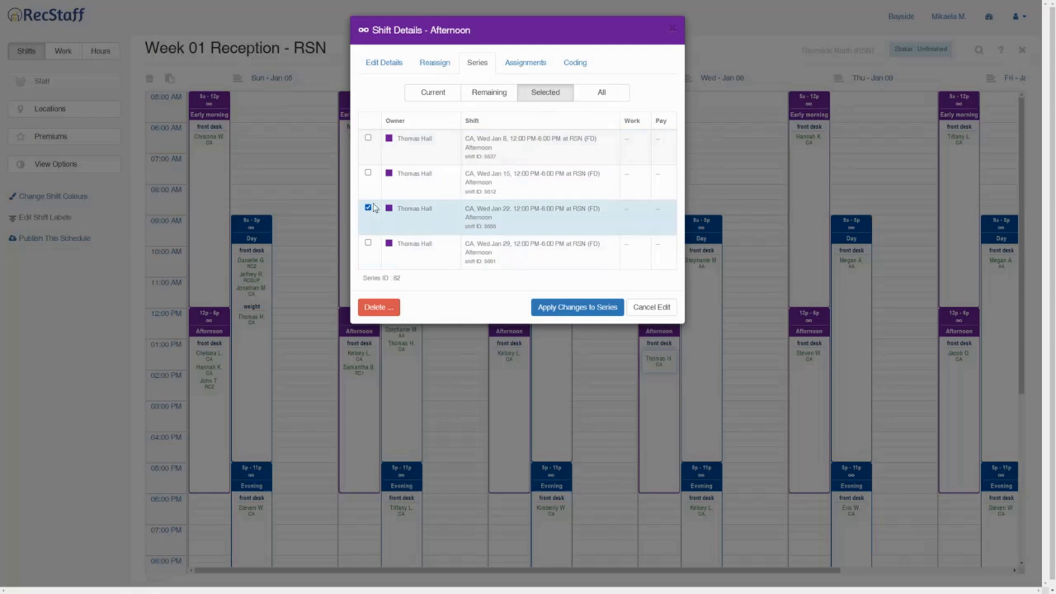
left_click(589, 100)
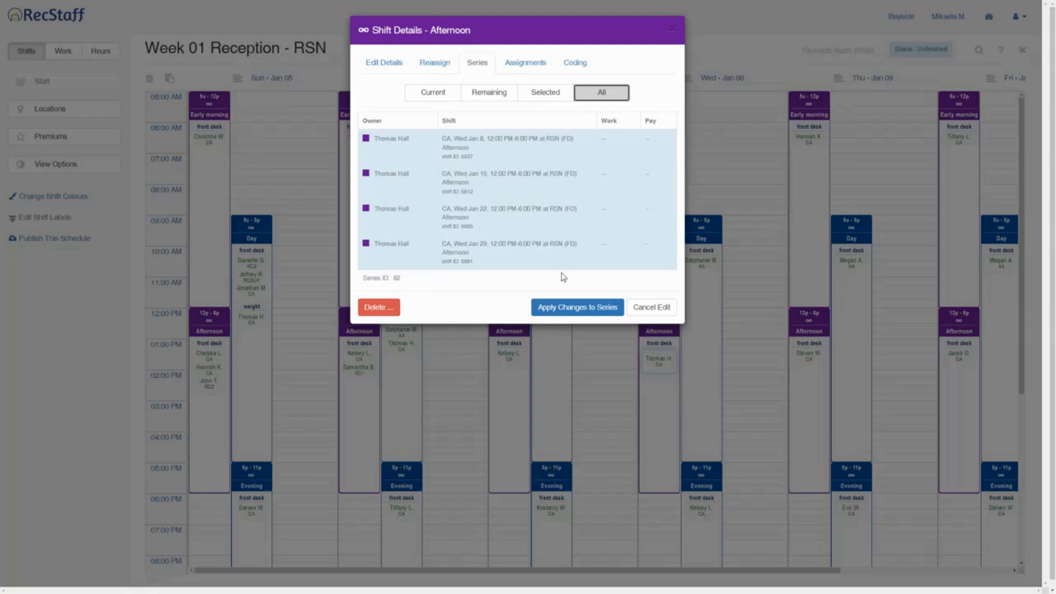
left_click(654, 310)
left_click(657, 299)
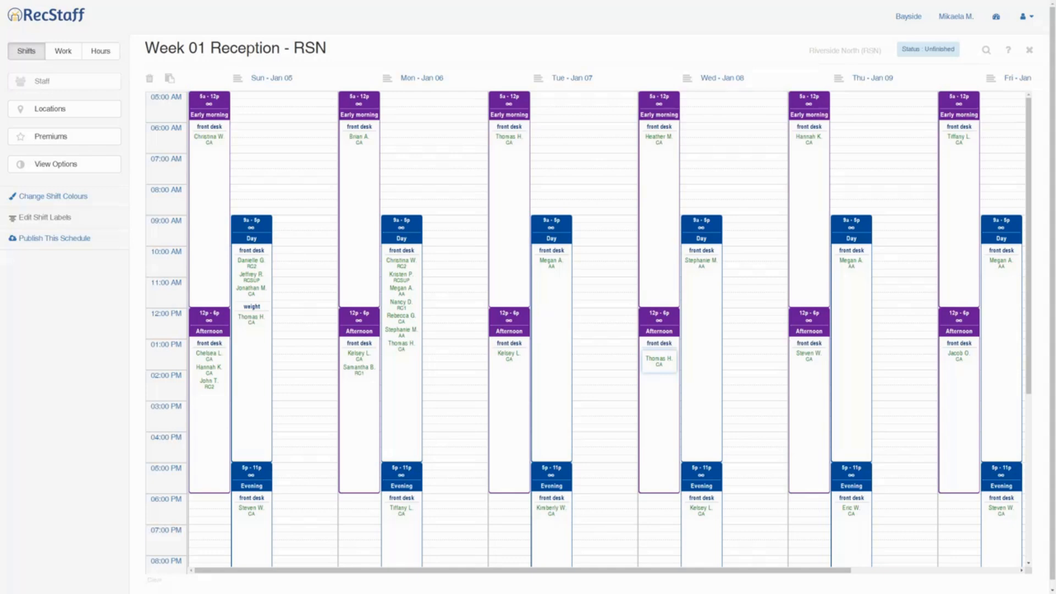
Edit the Wednesday Jan 8 Afternoon shift and choose the available employee listed directly above the current owner for reassignment.
left_click(657, 369)
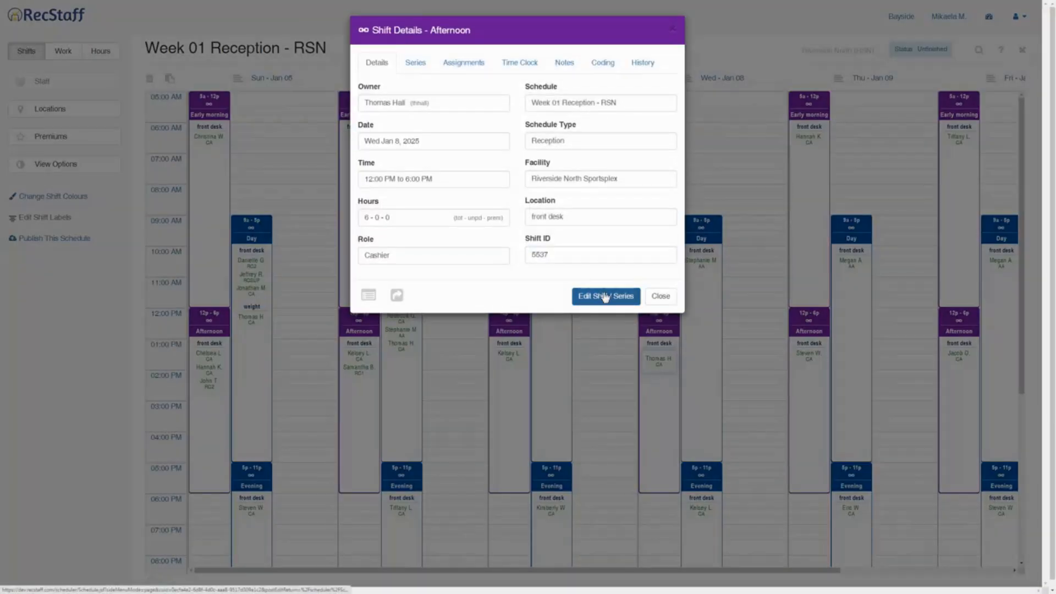
left_click(605, 297)
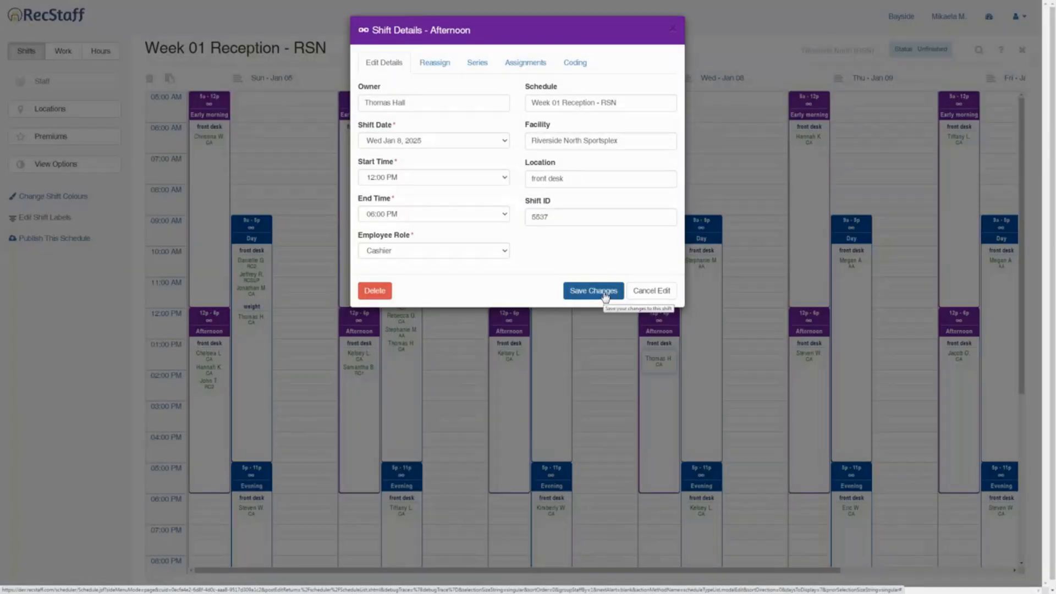
left_click(434, 67)
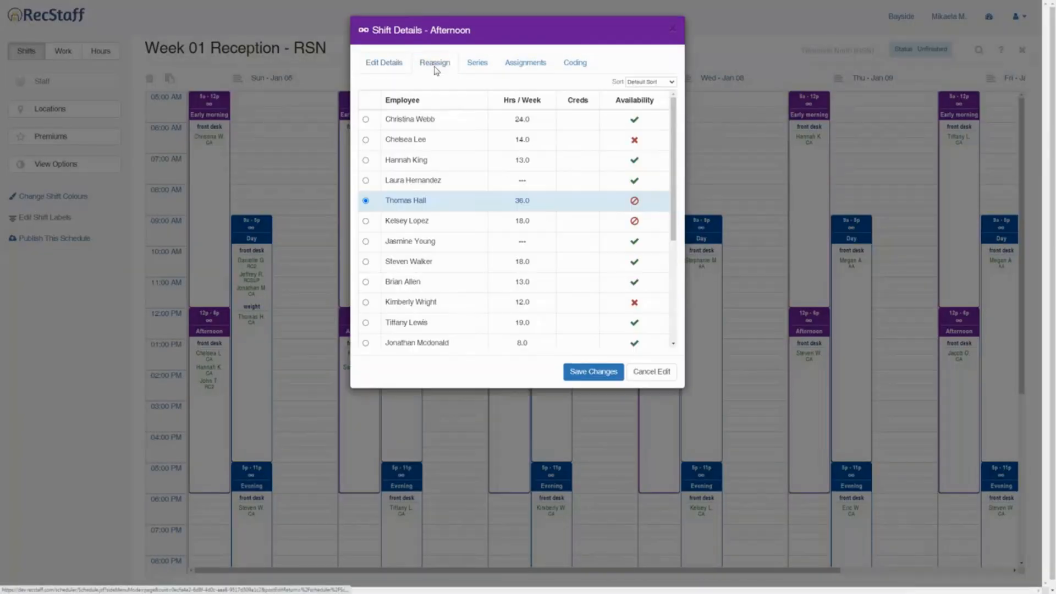
left_click(366, 180)
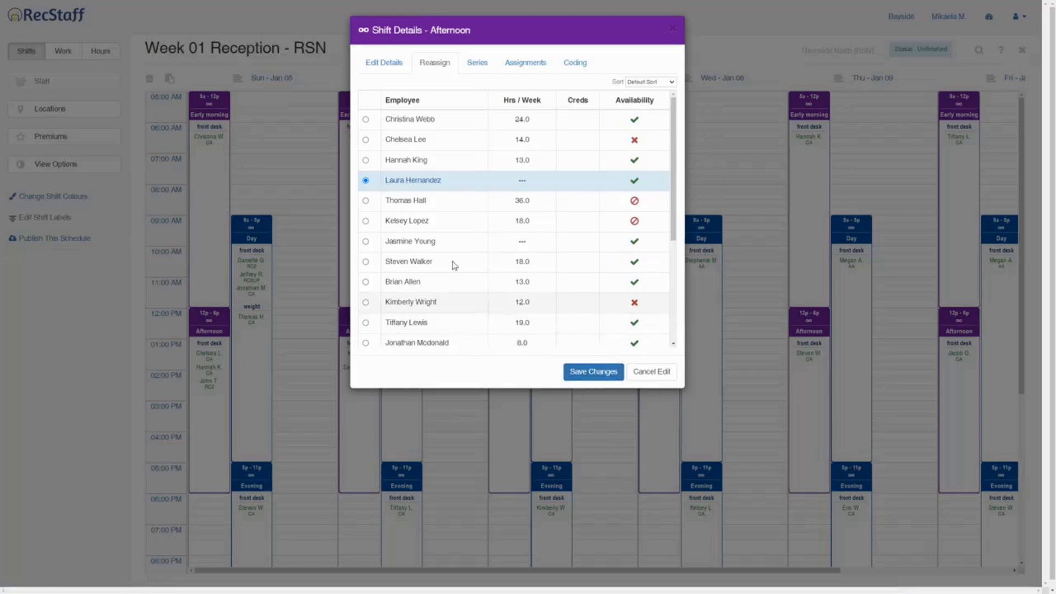
Apply the reassignment to only the selected Jan 22 and Jan 29 shifts of the series.
left_click(477, 64)
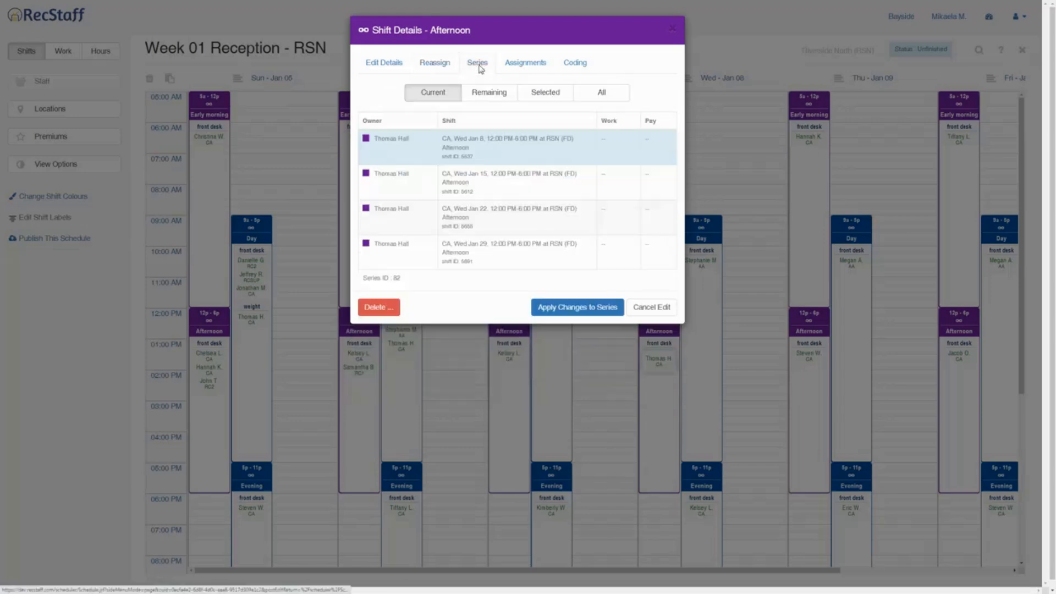
left_click(542, 99)
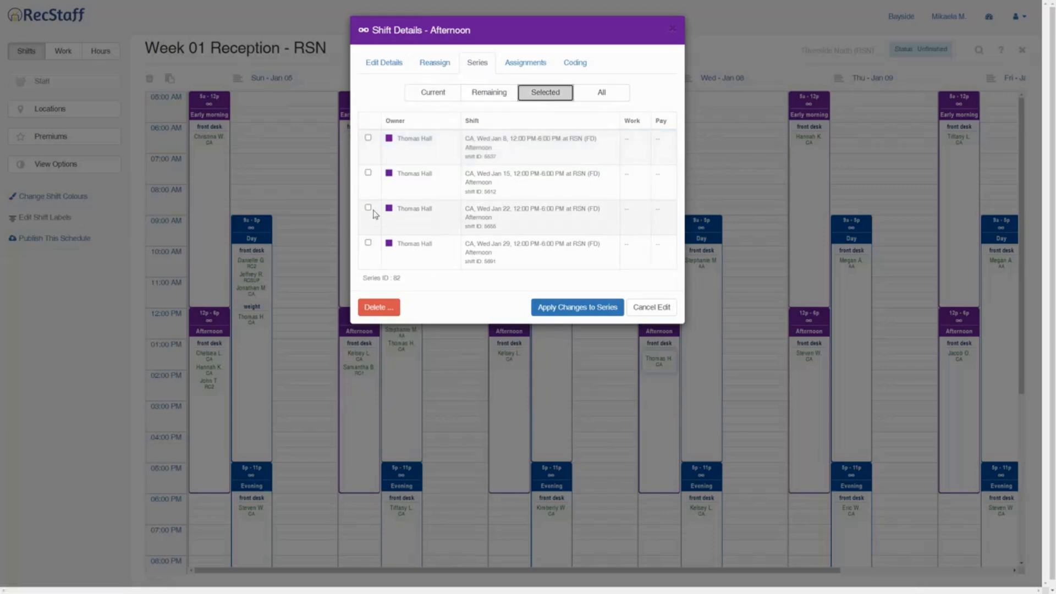
left_click(368, 208)
left_click(368, 243)
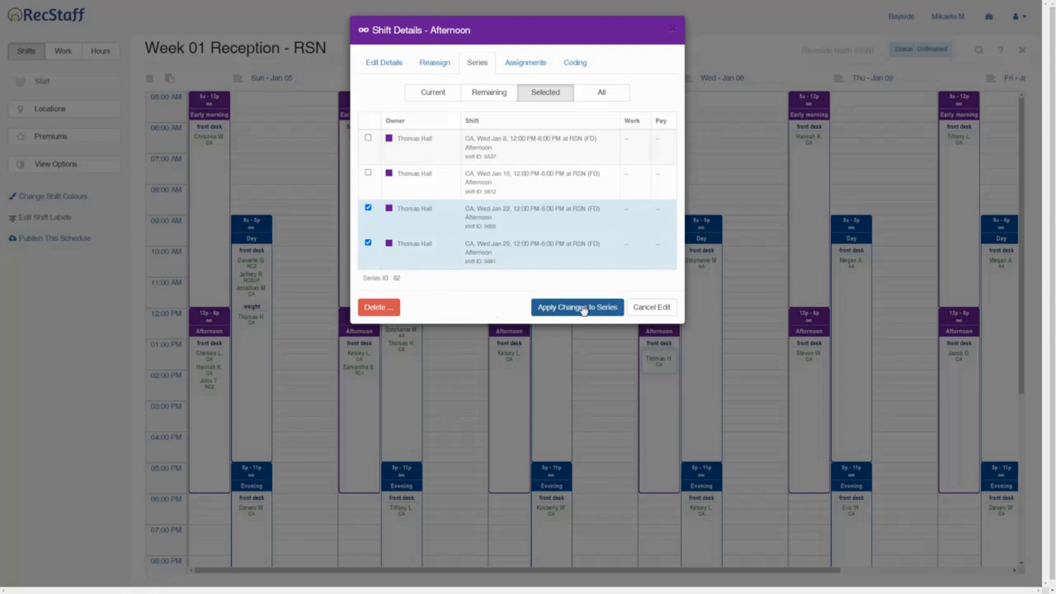
left_click(584, 311)
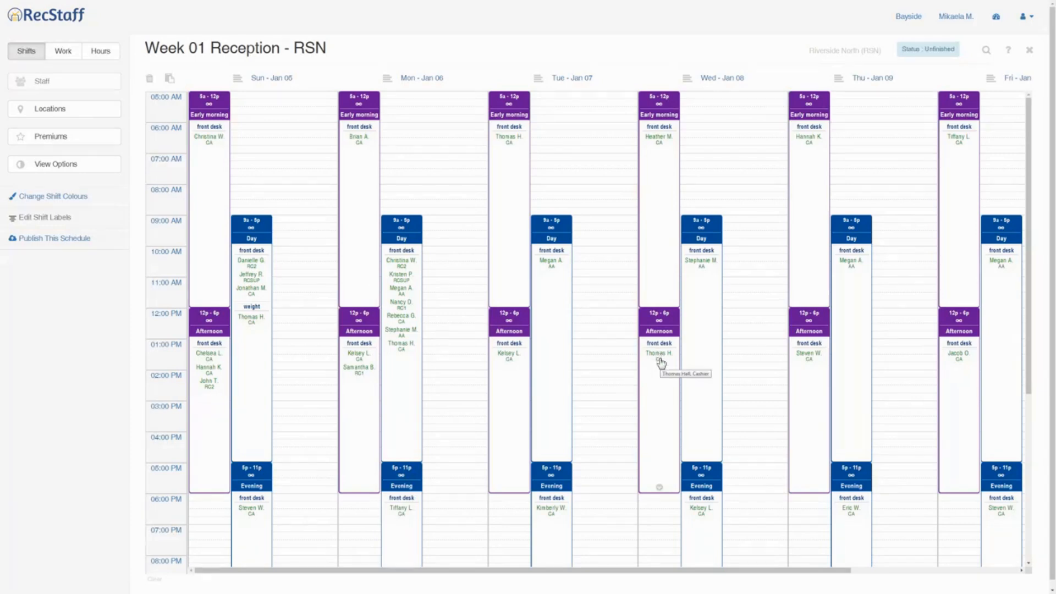
Check the owners across the Wednesday Jan 8 Afternoon shift's series, and close the Week 01 Reception schedule.
left_click(661, 363)
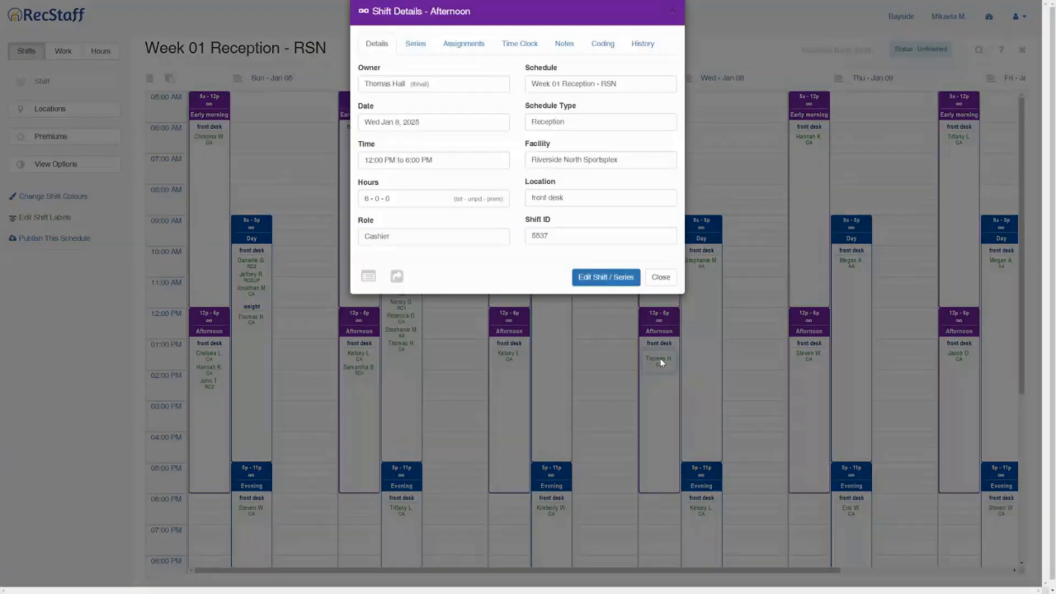
left_click(416, 65)
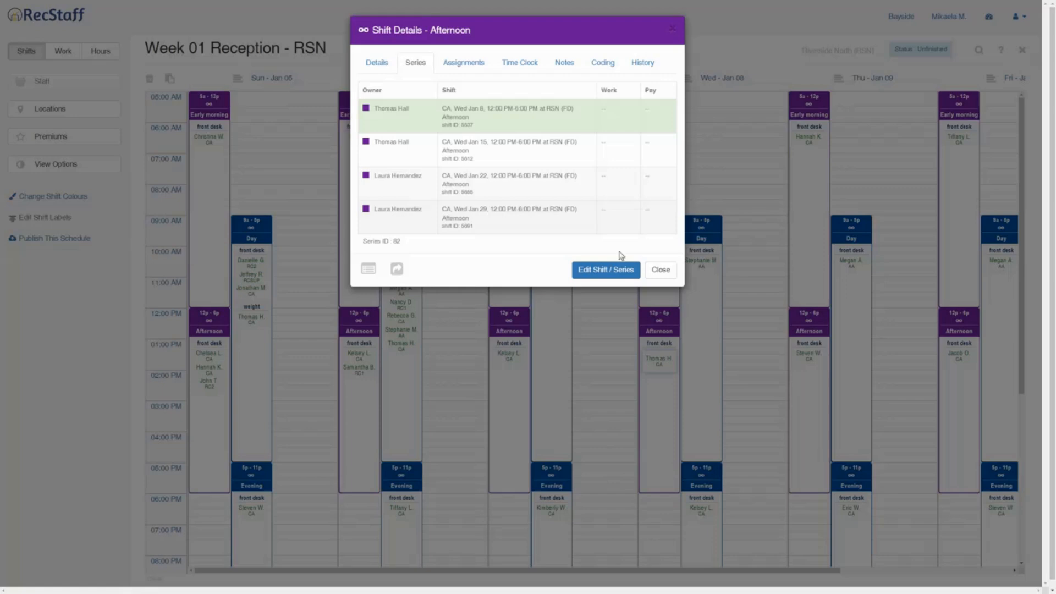
left_click(666, 270)
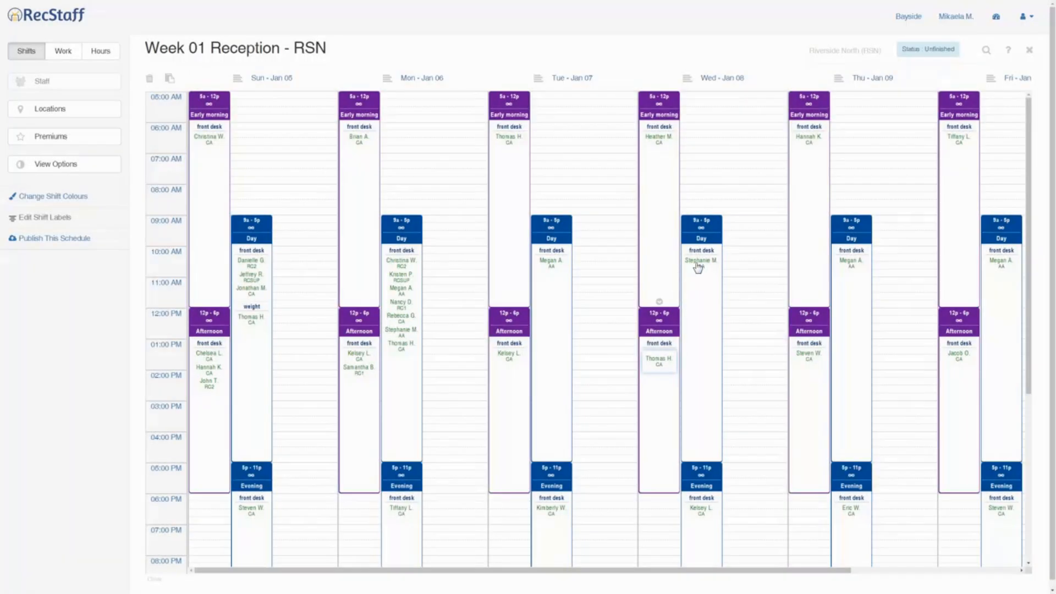
left_click(1030, 53)
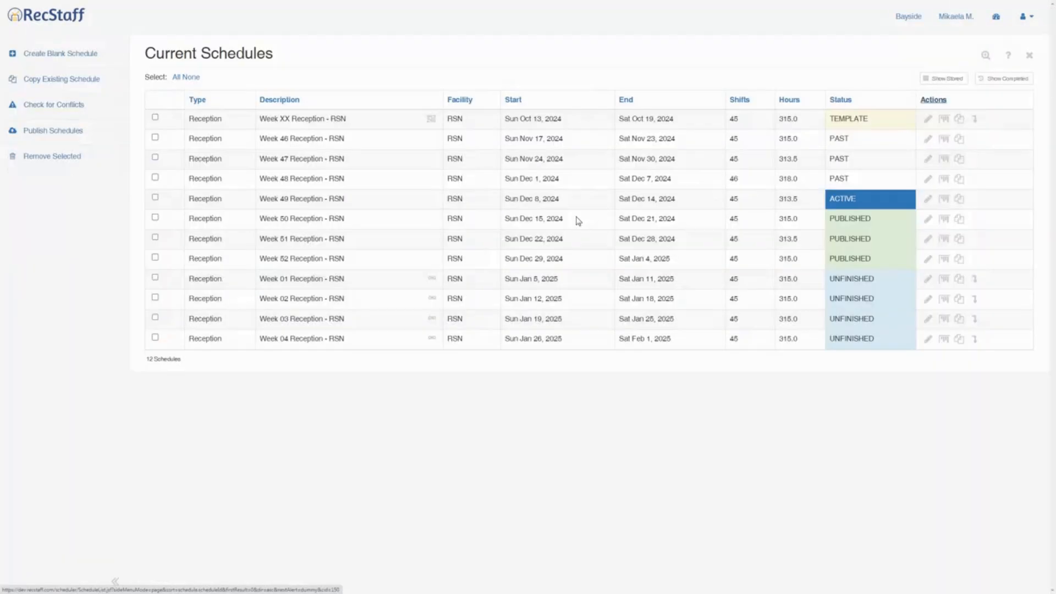